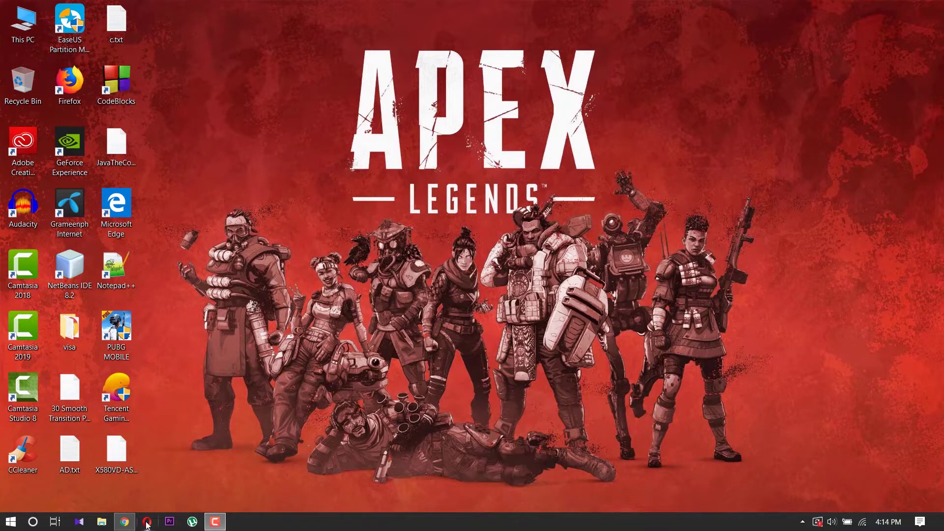
- Bring Chrome forward and run a Google search for 'origin'
click(124, 521)
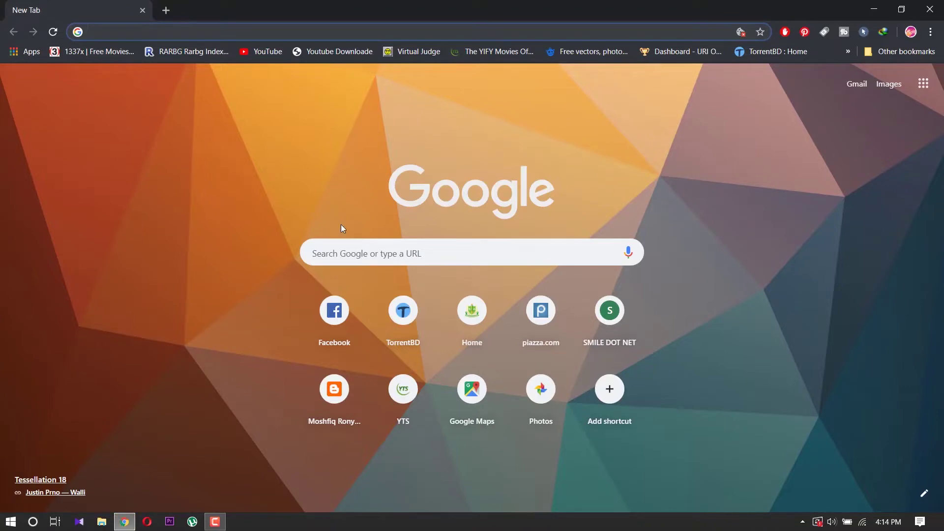
click(357, 248)
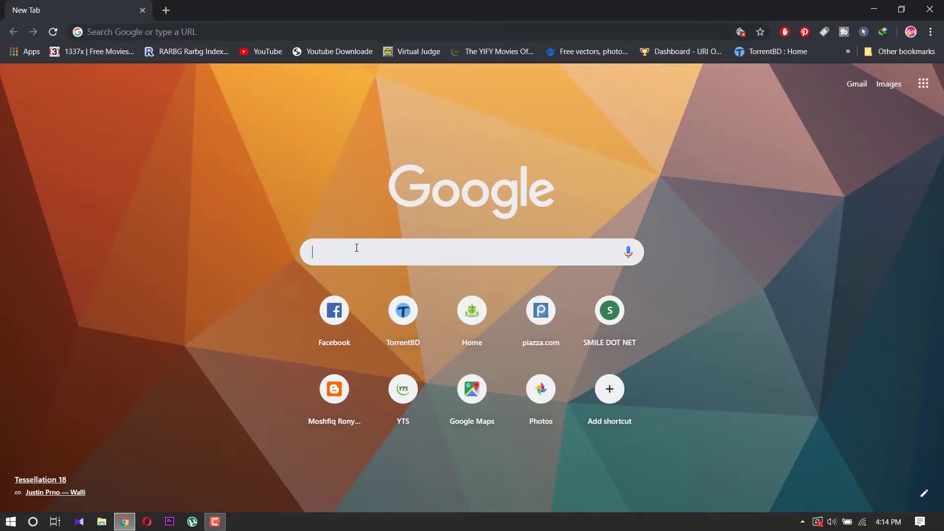
text(a)
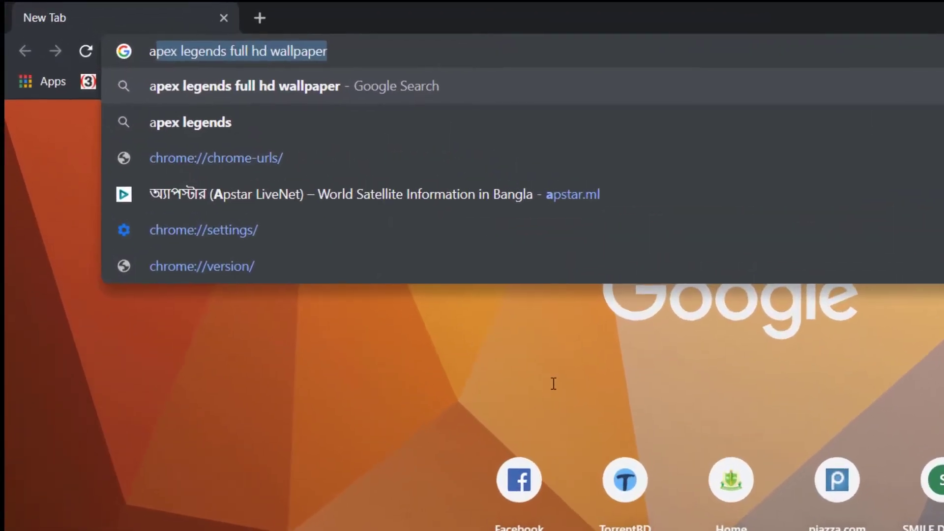
key(BackSpace)
key(BackSpace)
text(or)
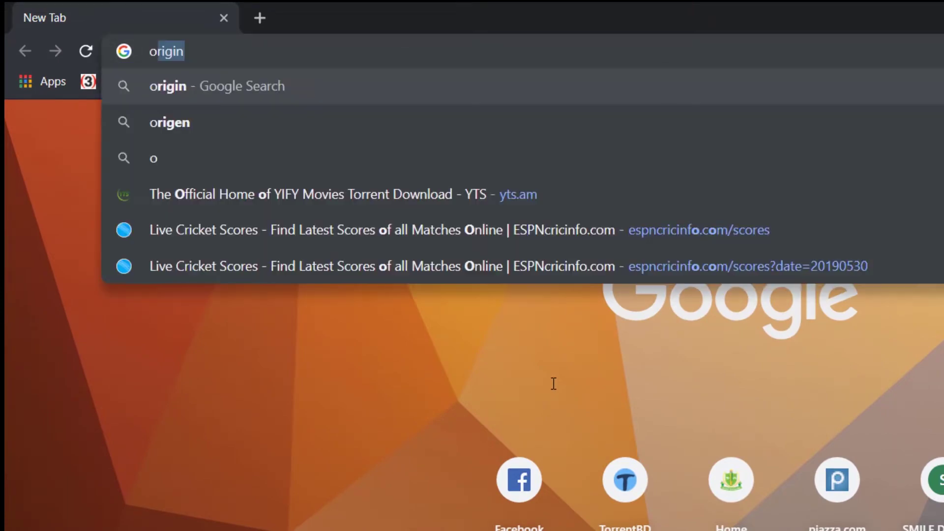
text(i)
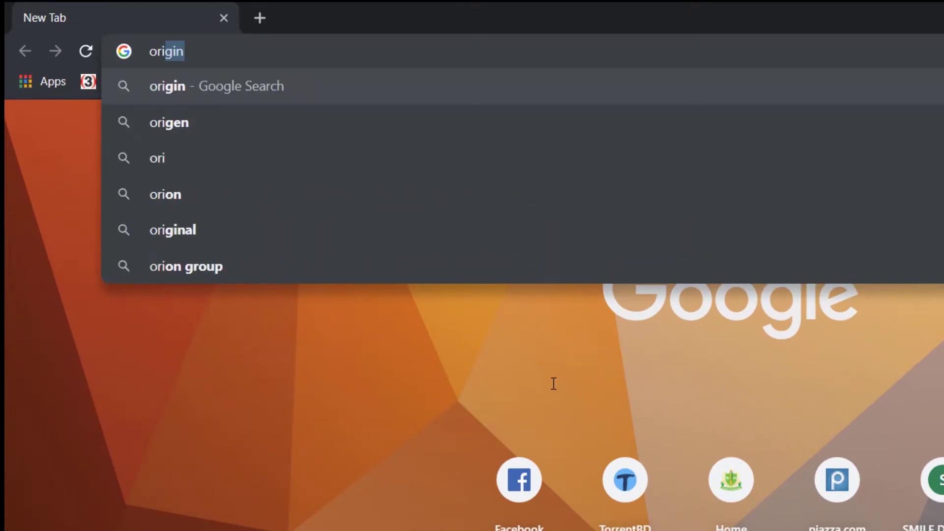
text(gin)
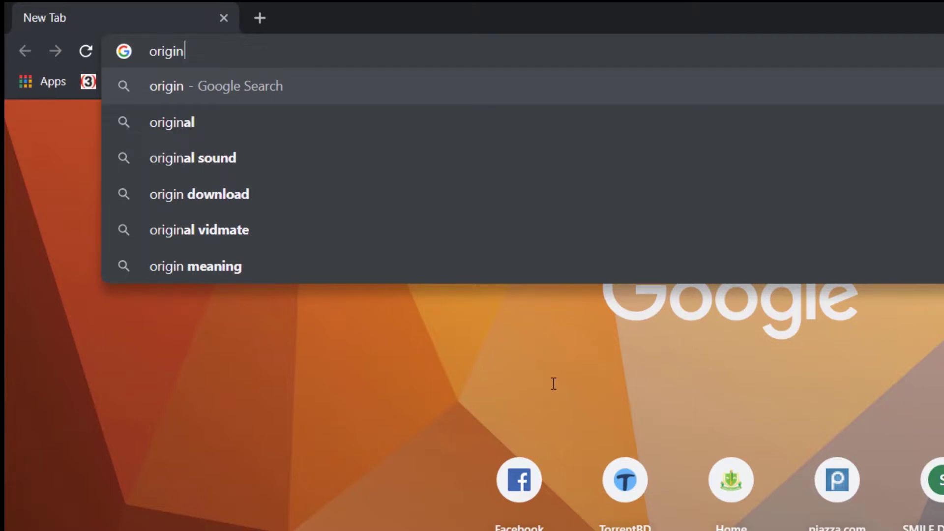
key(Return)
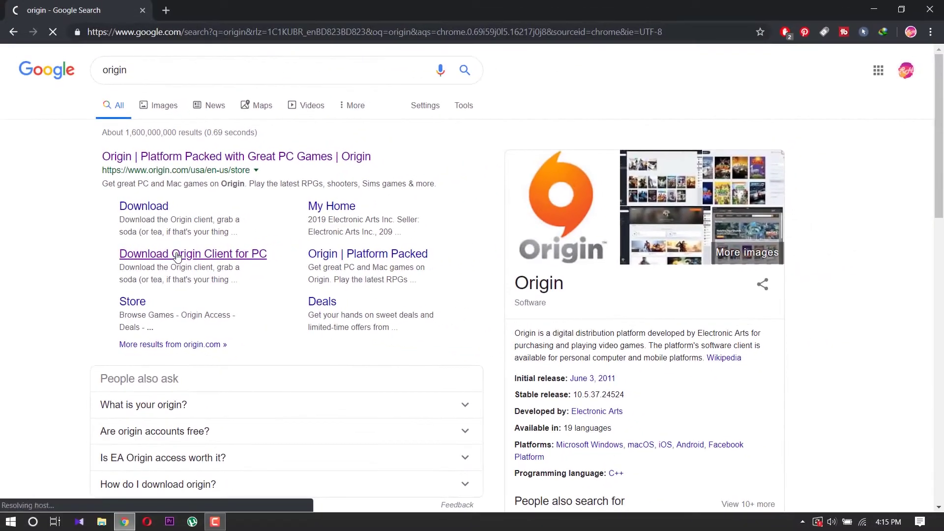
- Open the 'Download Origin Client for PC' result and request the Windows client
click(241, 241)
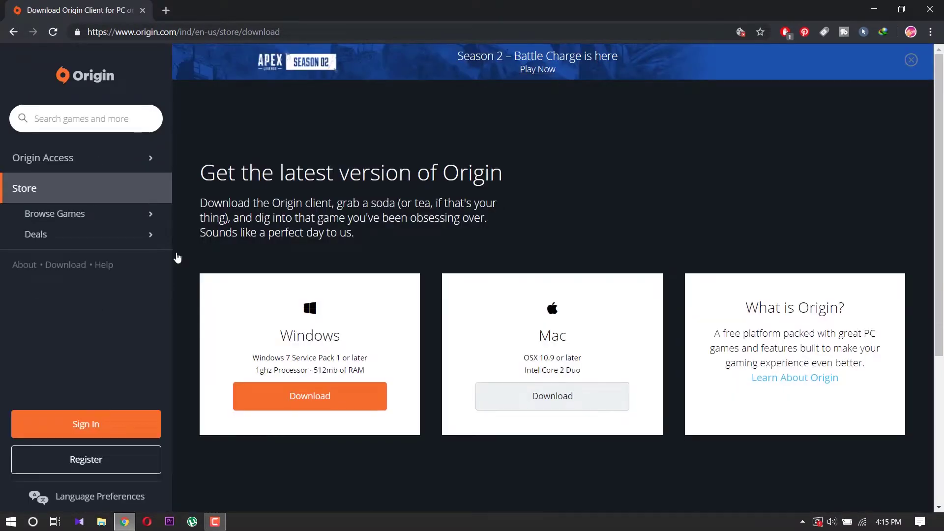
click(331, 405)
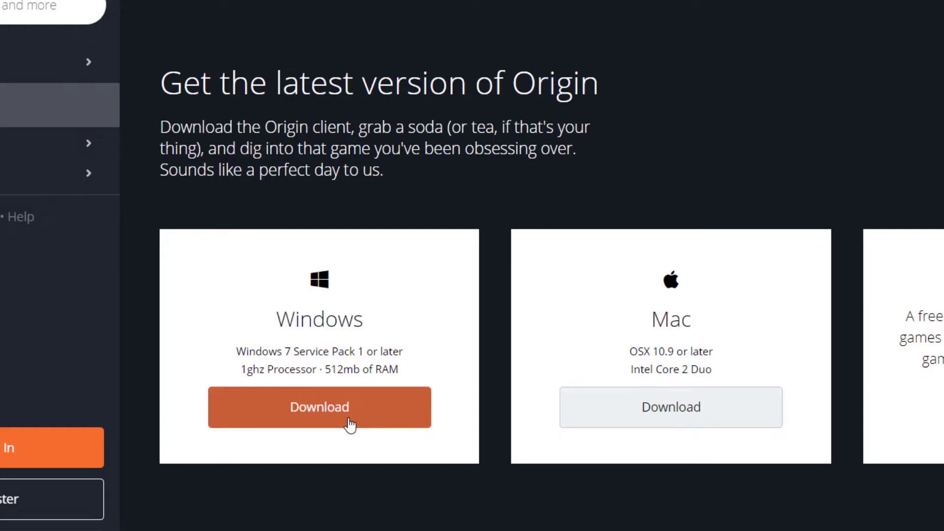
- Download OriginThinSetup.exe with IDM to the default D:\IDM DOWNLOADS\Programs path
click(350, 424)
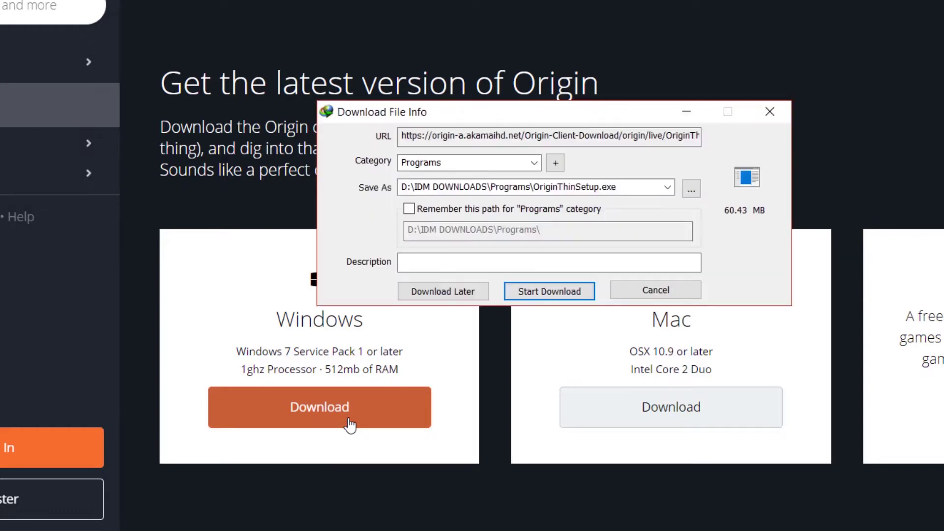
click(532, 293)
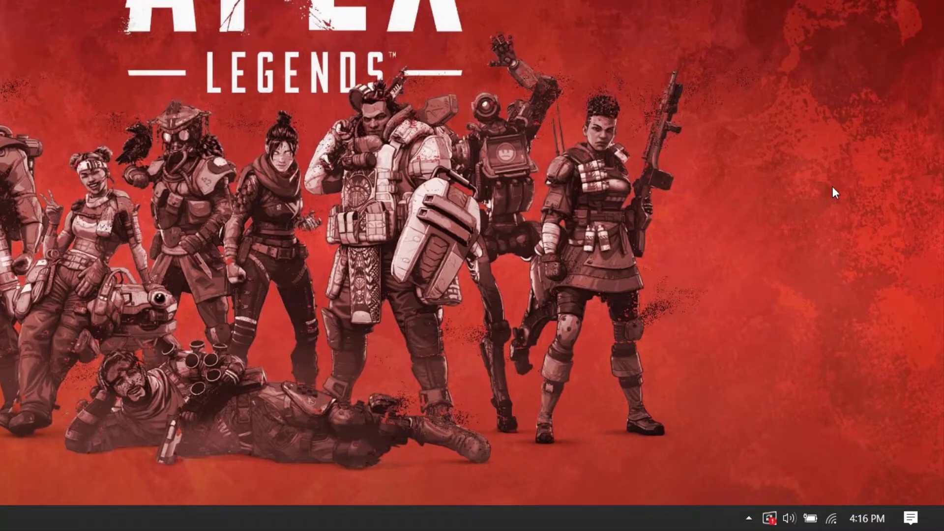
click(749, 519)
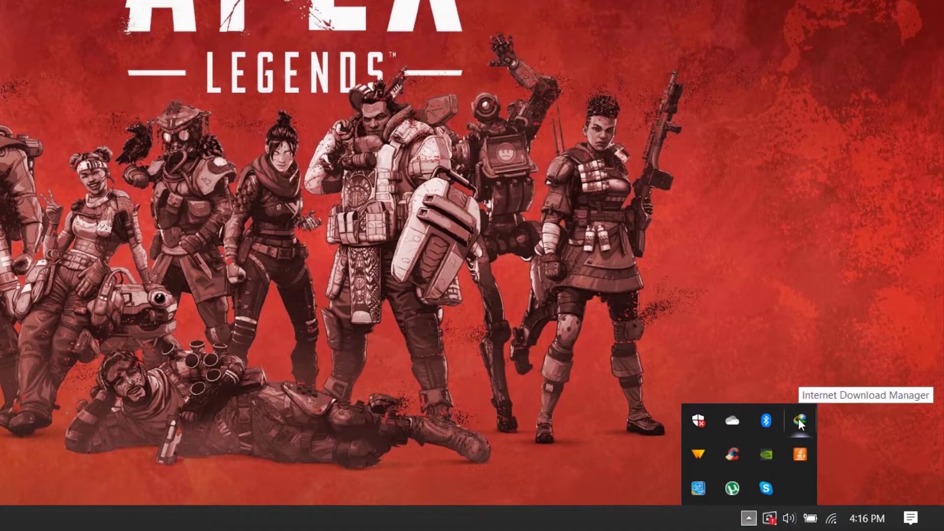
- Run OriginThinSetup.exe from IDM's file properties, then close IDM's windows
double_click(800, 420)
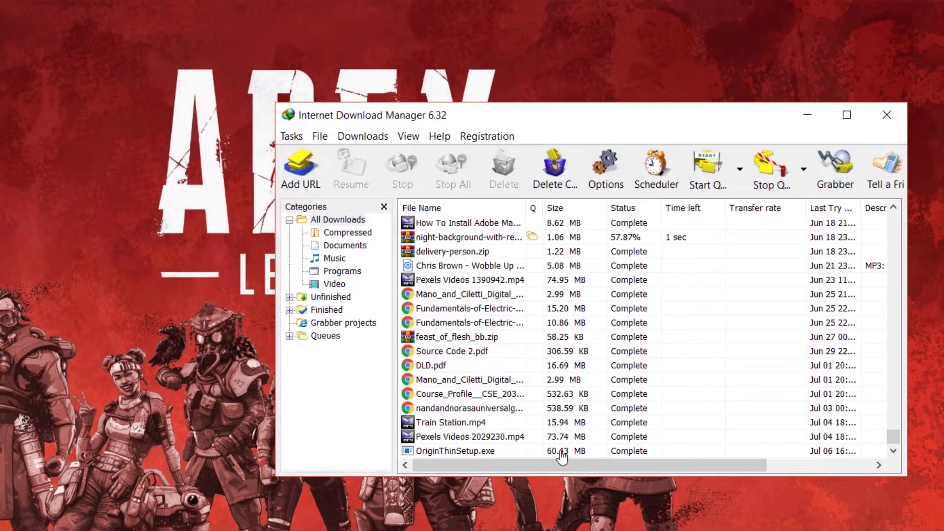
click(561, 450)
double_click(560, 449)
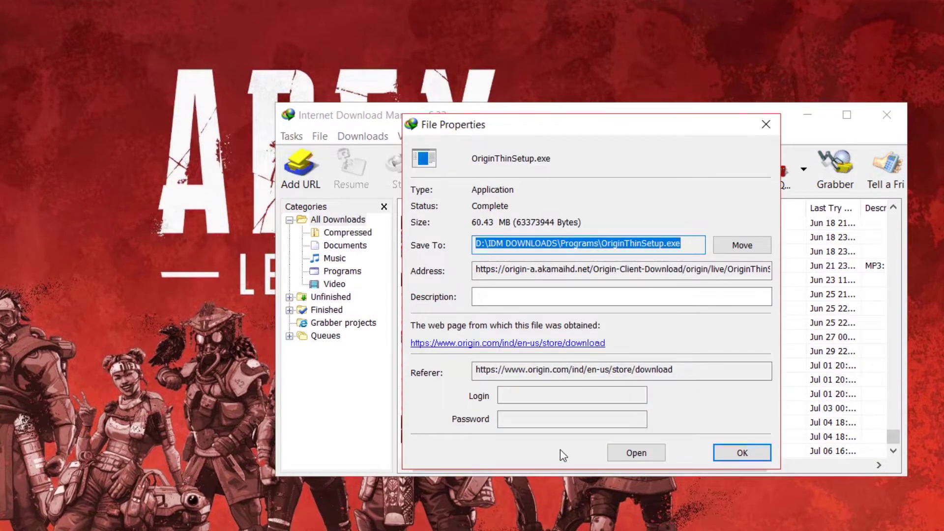
click(628, 458)
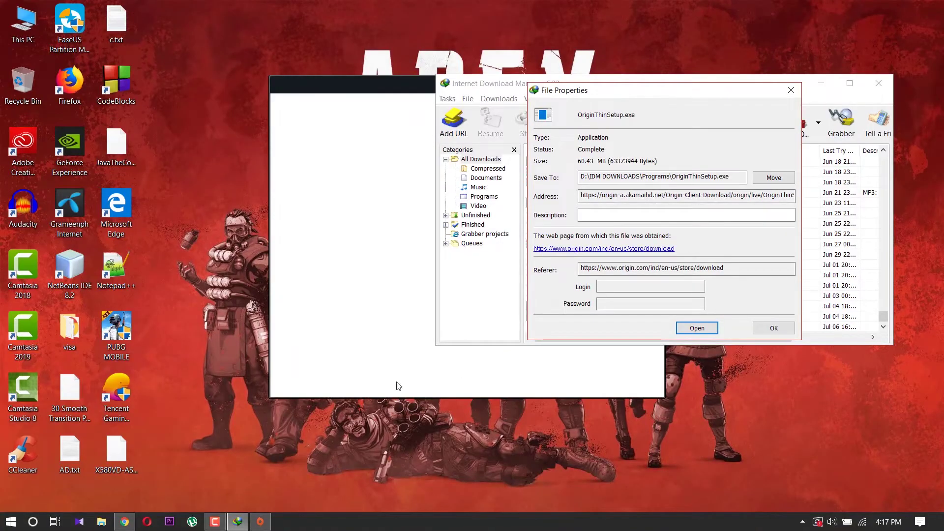
click(791, 92)
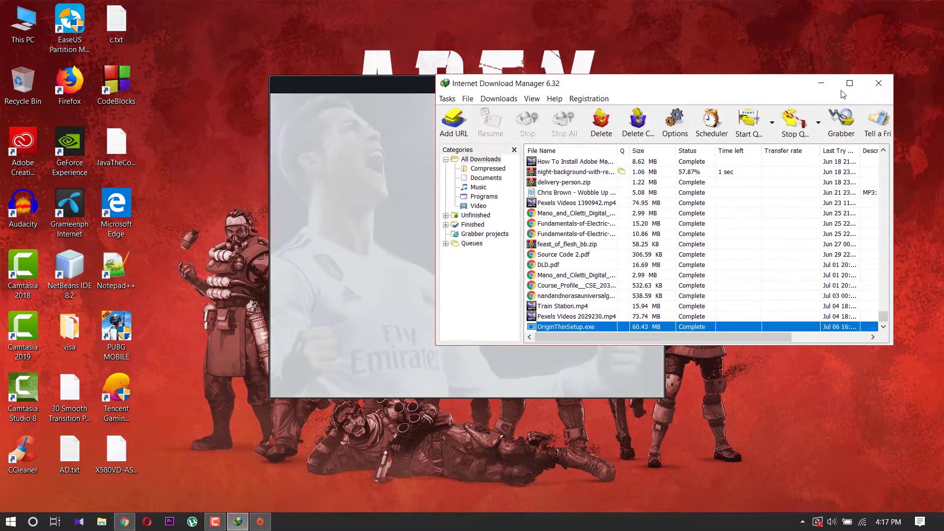
click(822, 85)
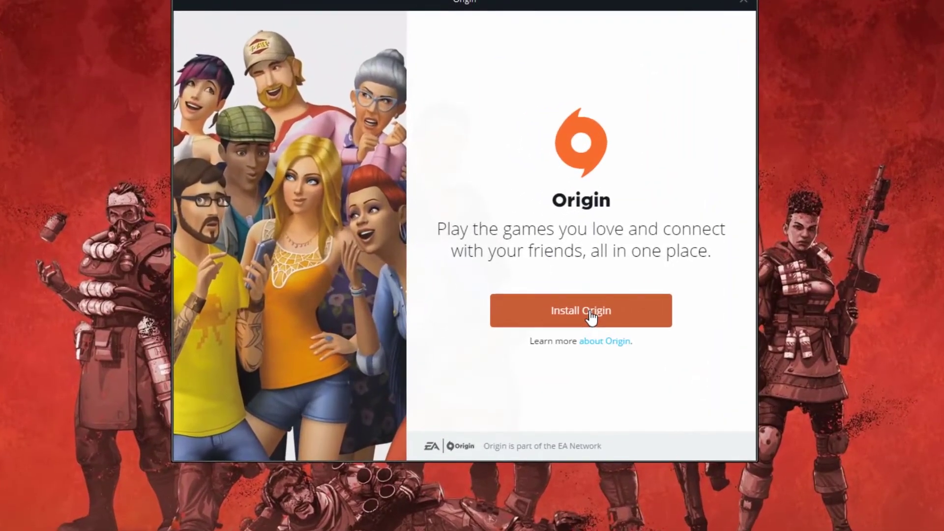
- Install Origin with default options after accepting the end user license agreement
click(592, 319)
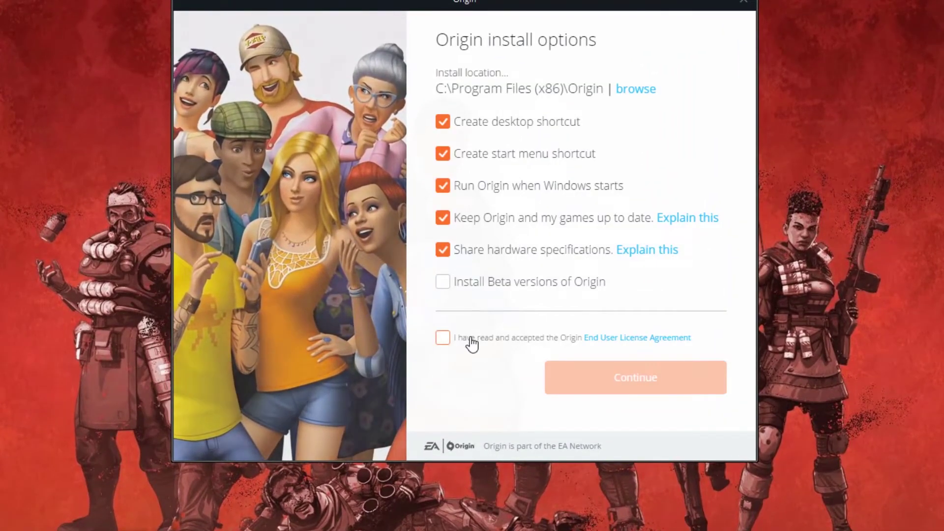
click(443, 338)
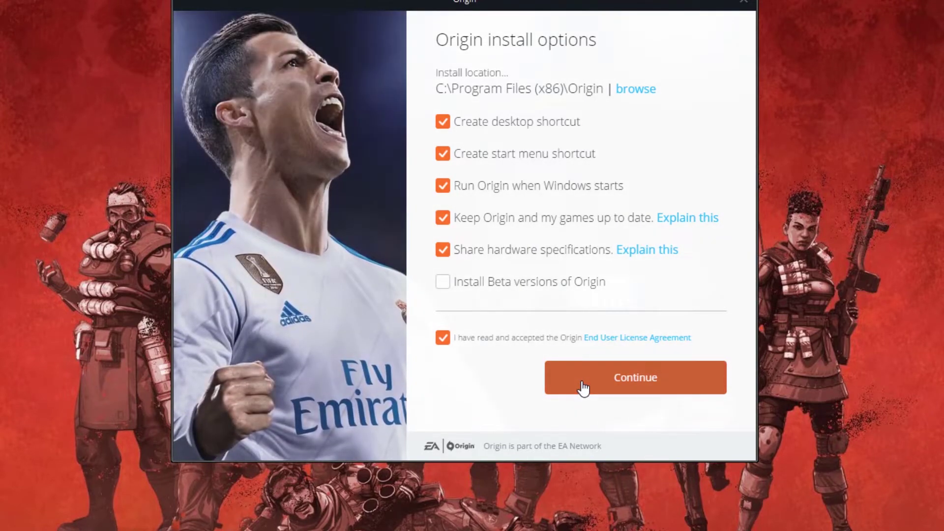
click(583, 388)
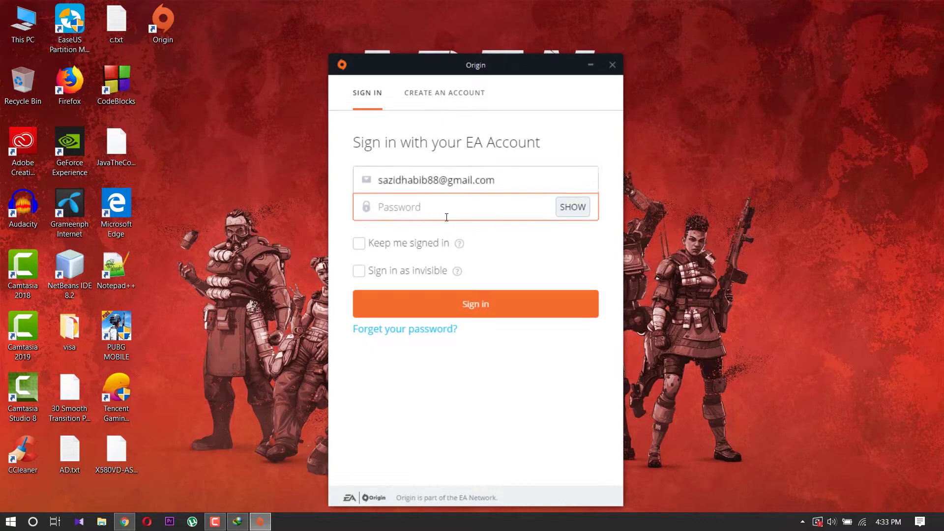
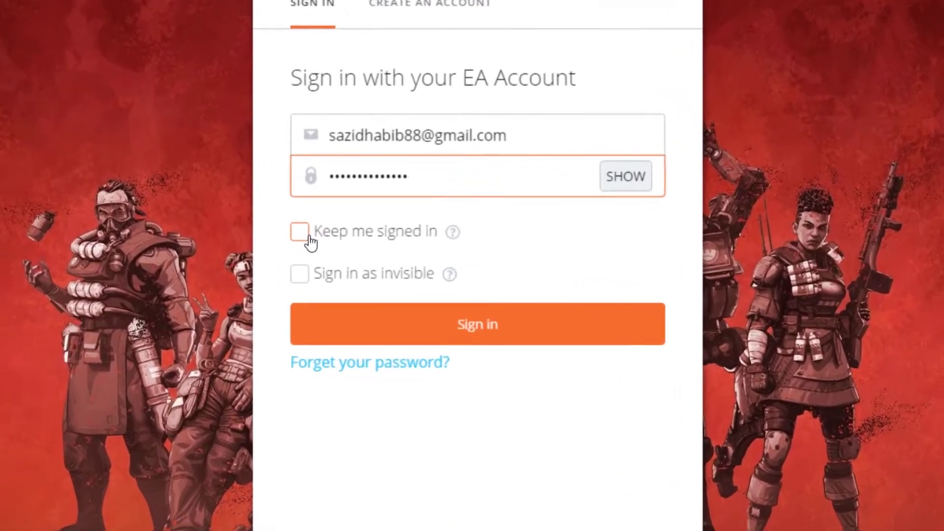
- Sign in to the EA account with Keep me signed in and Sign in as invisible enabled
click(360, 243)
click(287, 275)
click(327, 331)
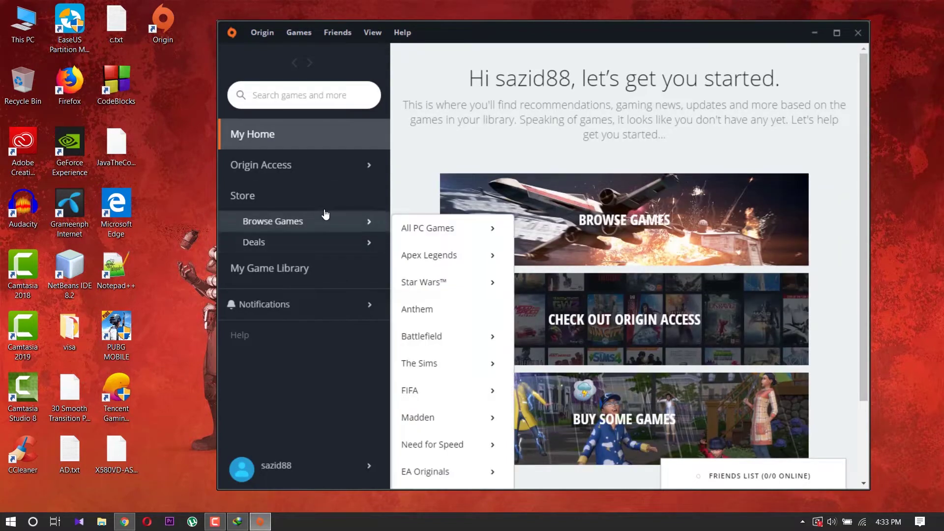
click(287, 94)
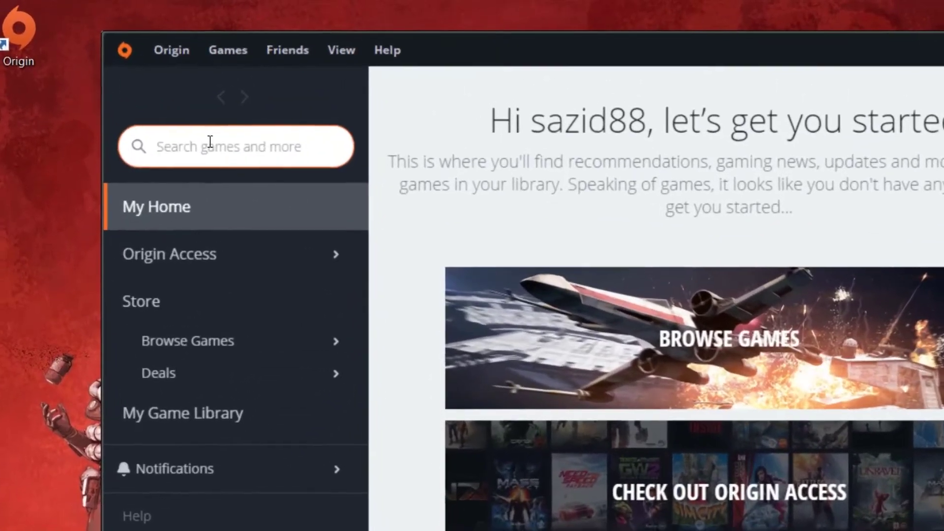
text(apex)
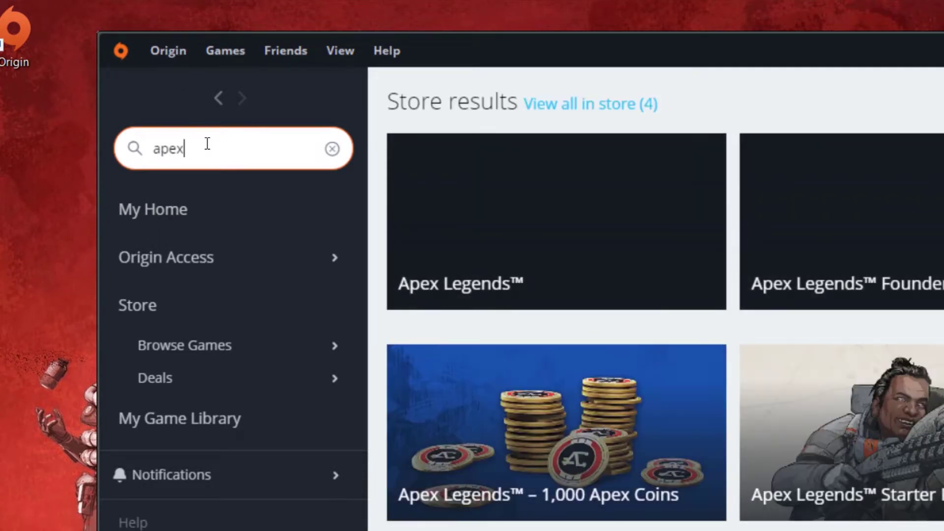
text( l)
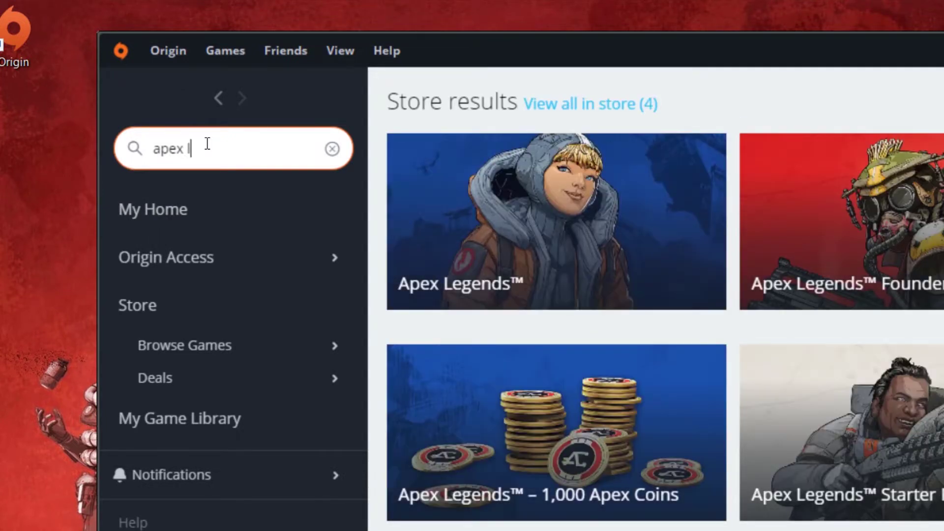
text(e)
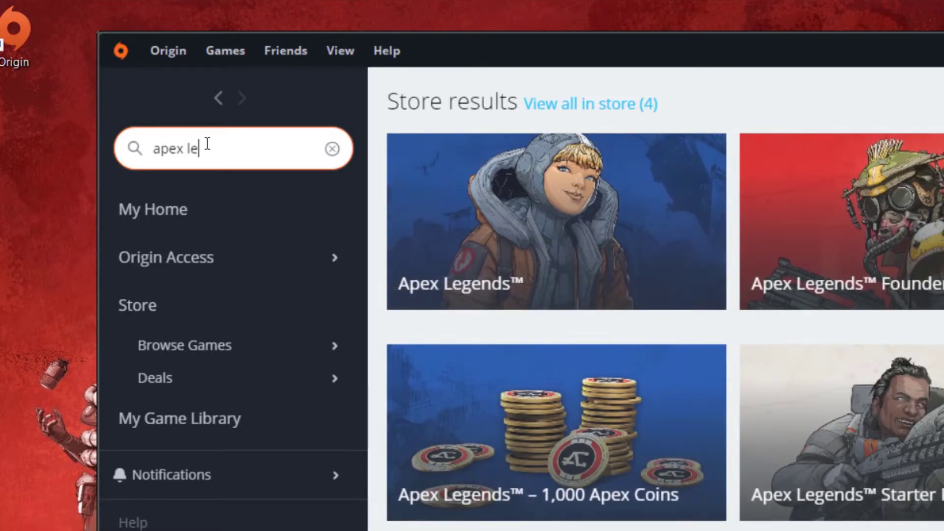
text(gend)
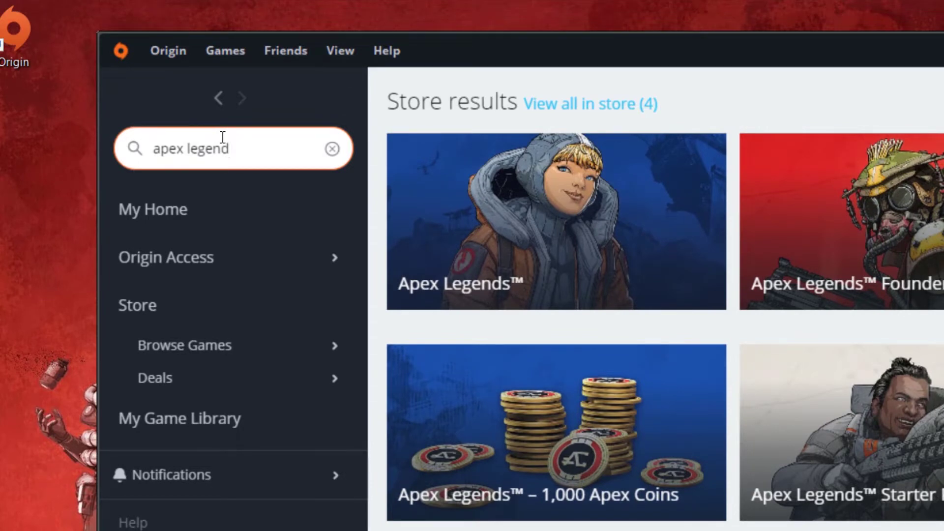
click(523, 220)
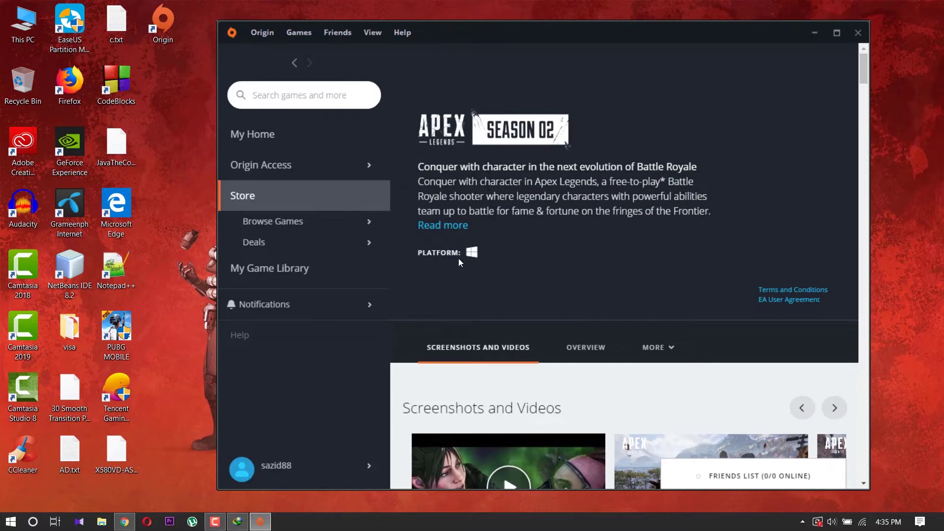
click(450, 226)
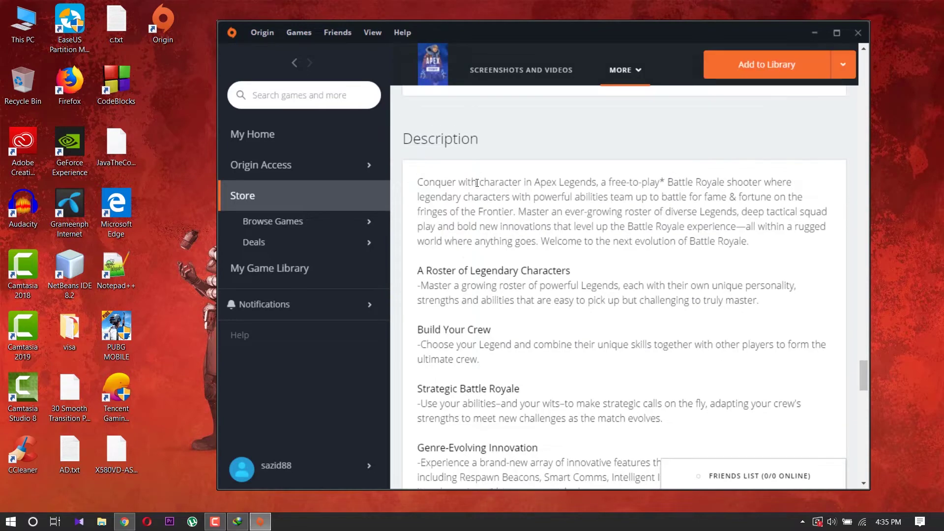
scroll(478, 202, down, 10)
scroll(479, 205, down, 2)
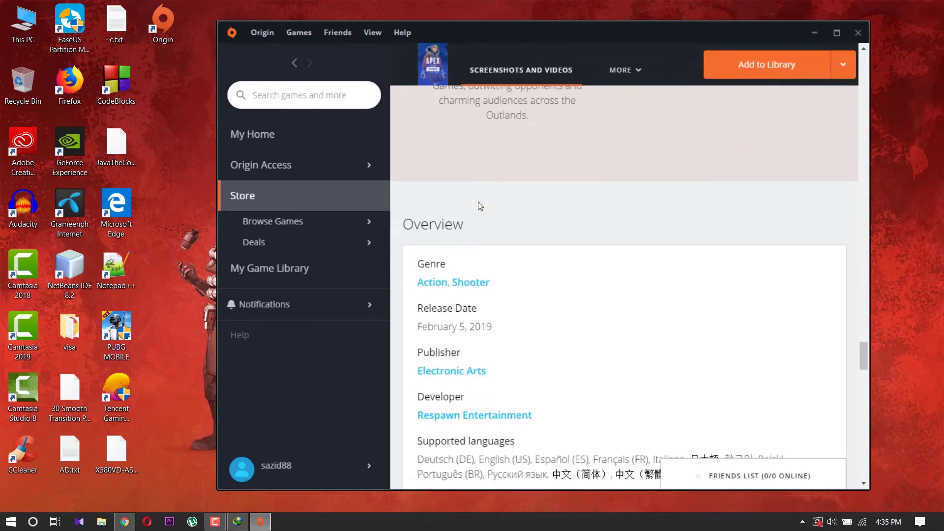
scroll(480, 206, down, 3)
scroll(480, 205, down, 10)
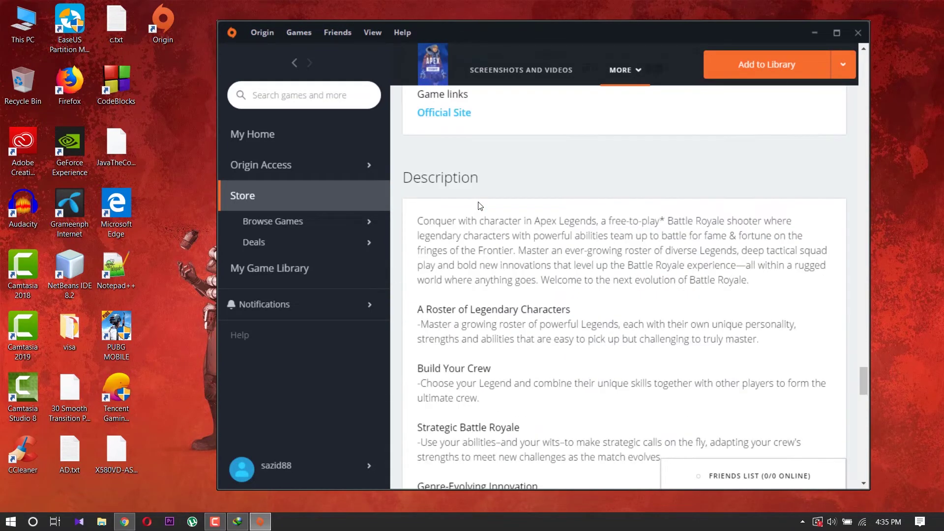
scroll(479, 202, down, 6)
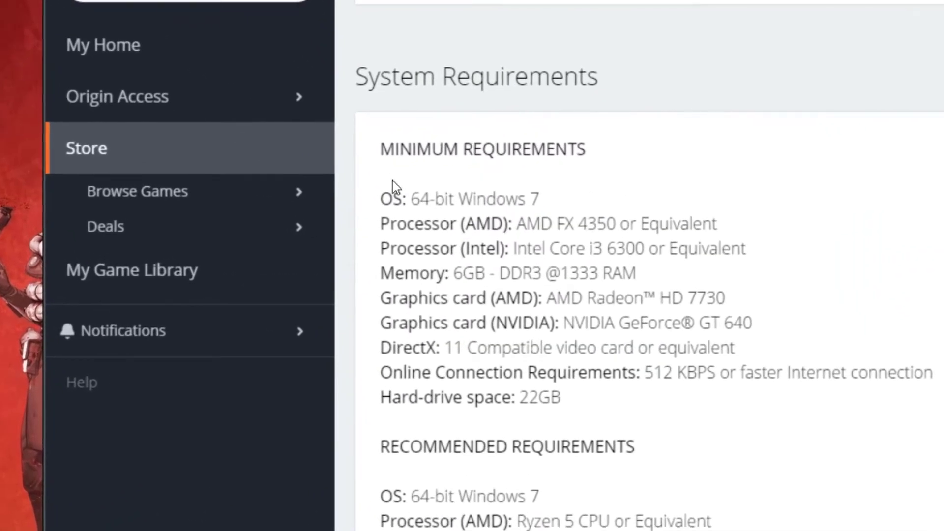
drag(384, 148, 585, 149)
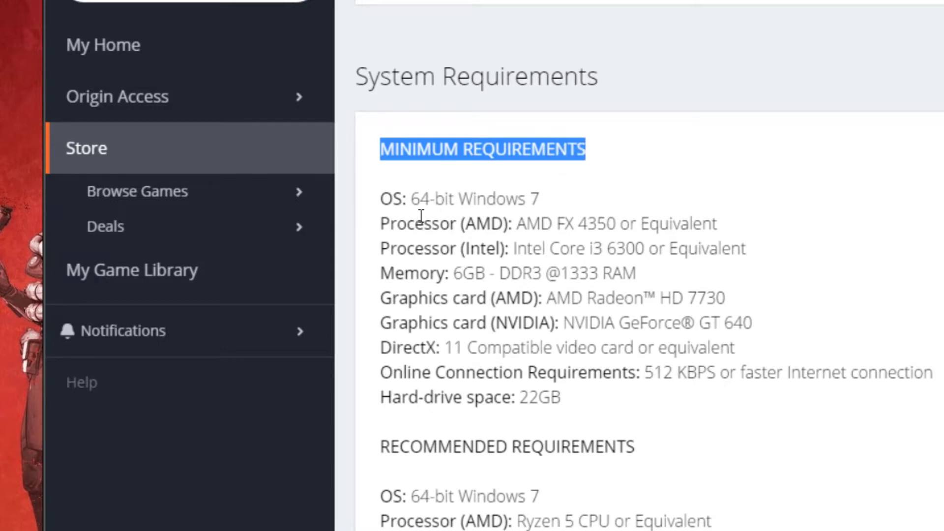
scroll(421, 216, down, 2)
drag(382, 322, 553, 346)
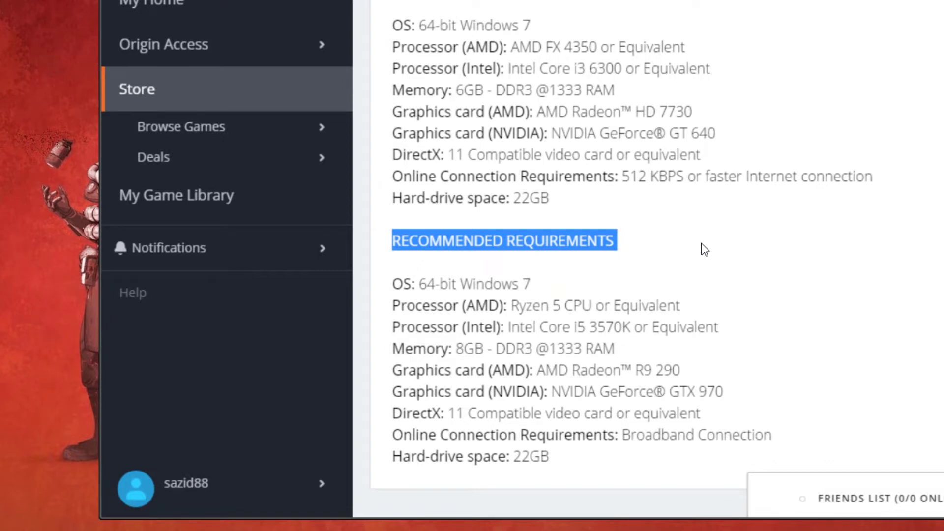
scroll(701, 244, down, 1)
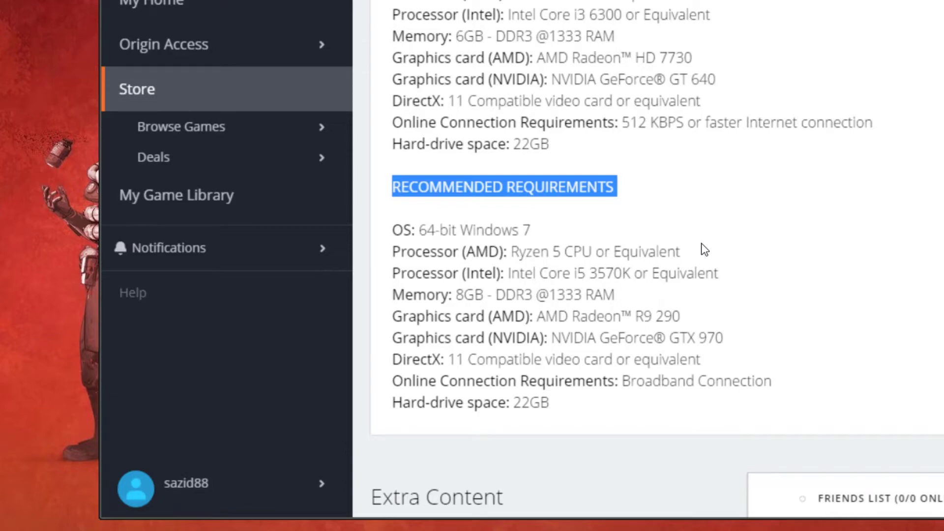
scroll(701, 243, down, 2)
scroll(702, 243, up, 3)
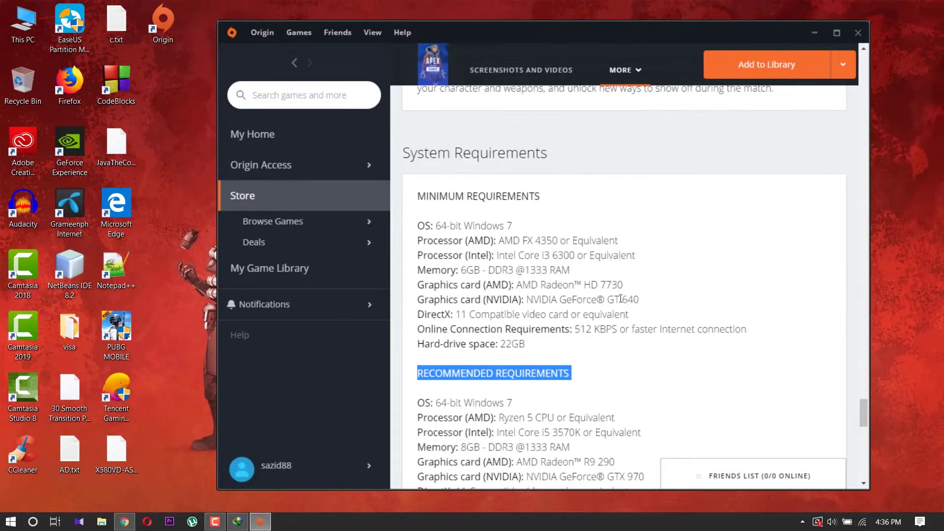
scroll(620, 298, up, 15)
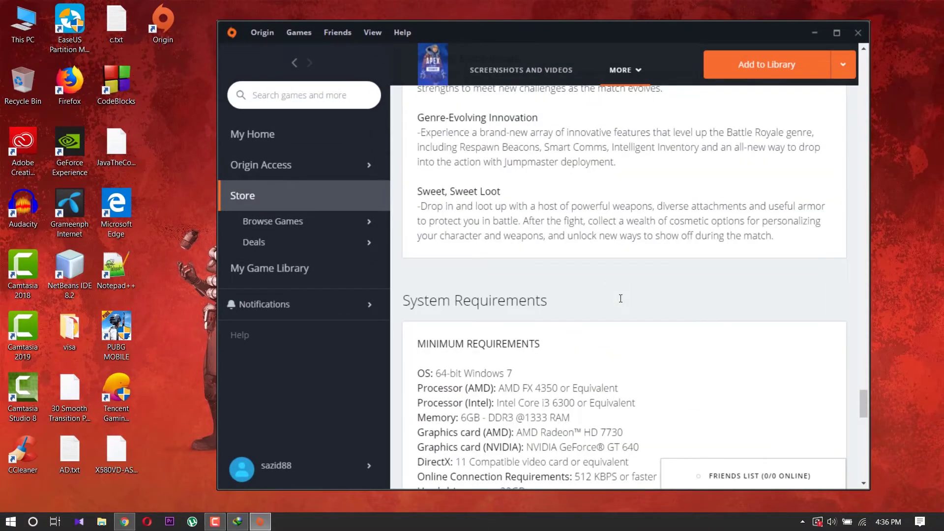
scroll(620, 299, up, 15)
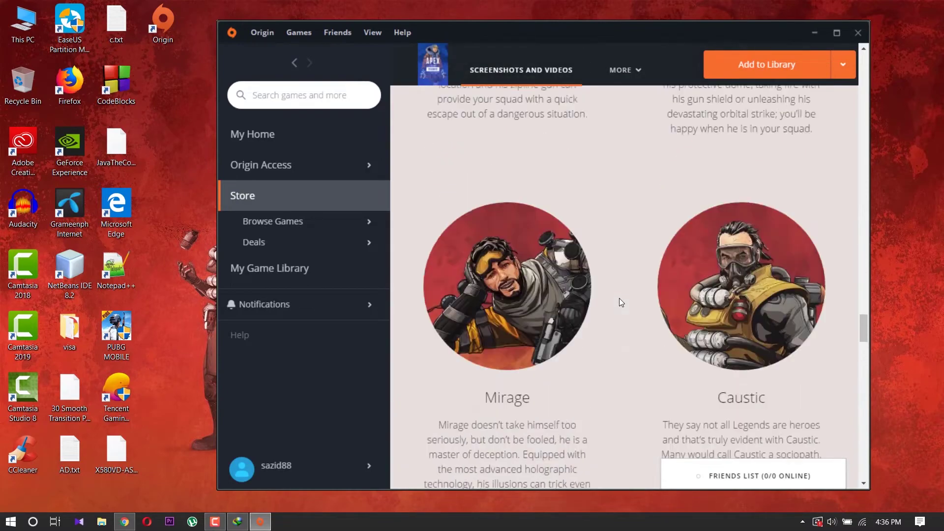
scroll(620, 302, up, 15)
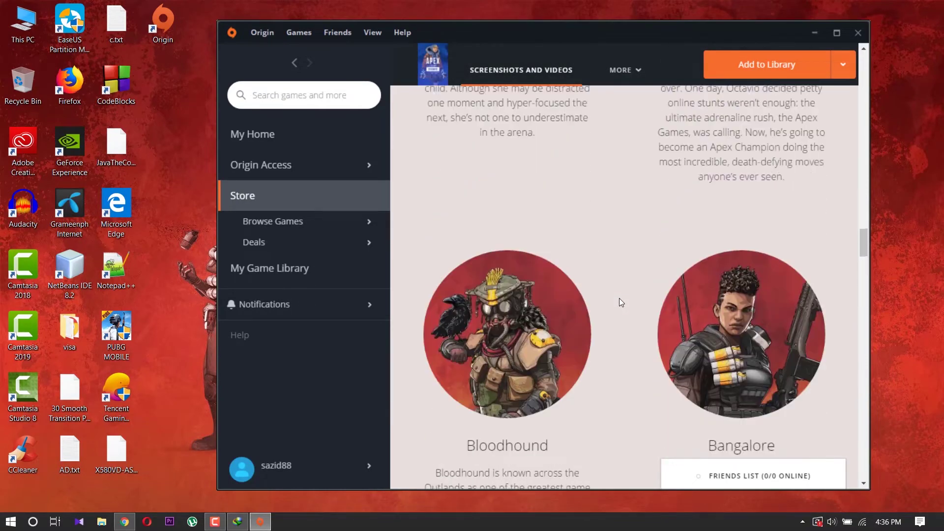
scroll(619, 301, up, 15)
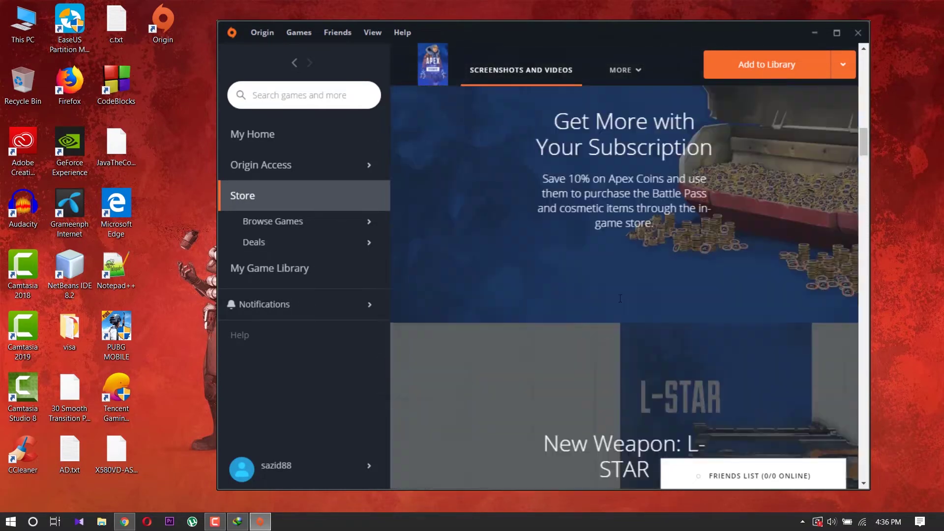
scroll(619, 298, up, 3)
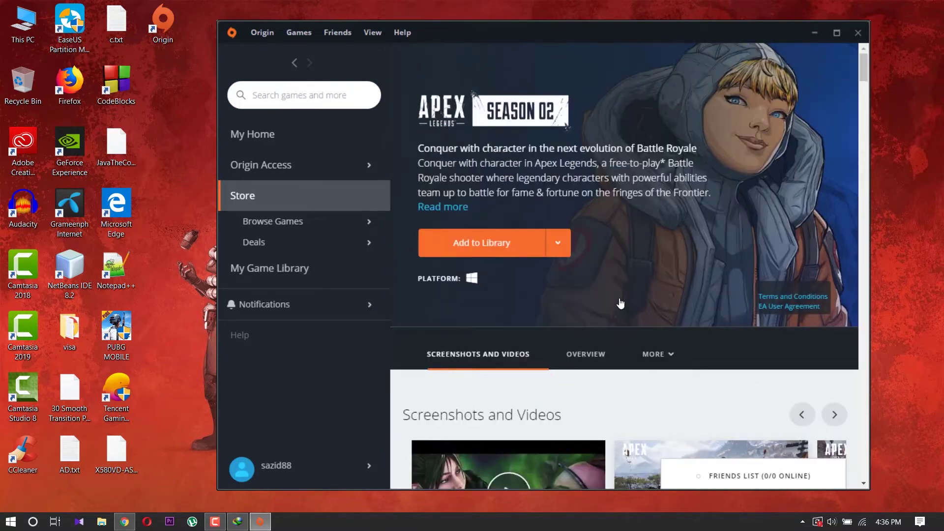
- Add Apex Legends to the library and choose Download with Origin
click(498, 246)
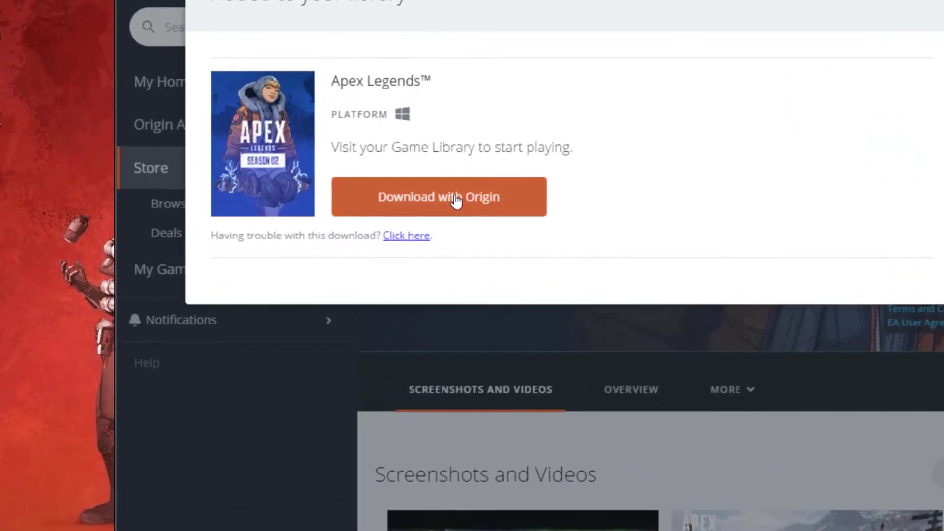
click(456, 200)
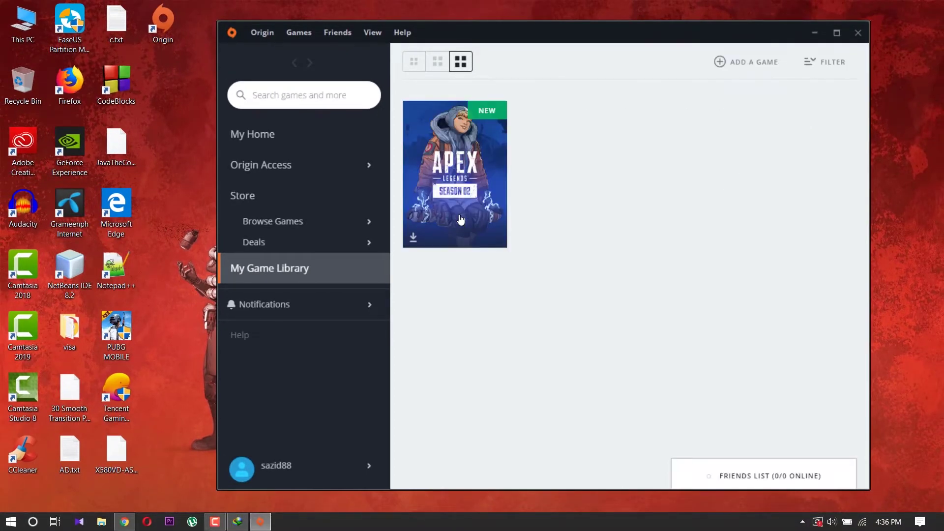
- Start the Apex Legends download with English US as the game language
click(438, 175)
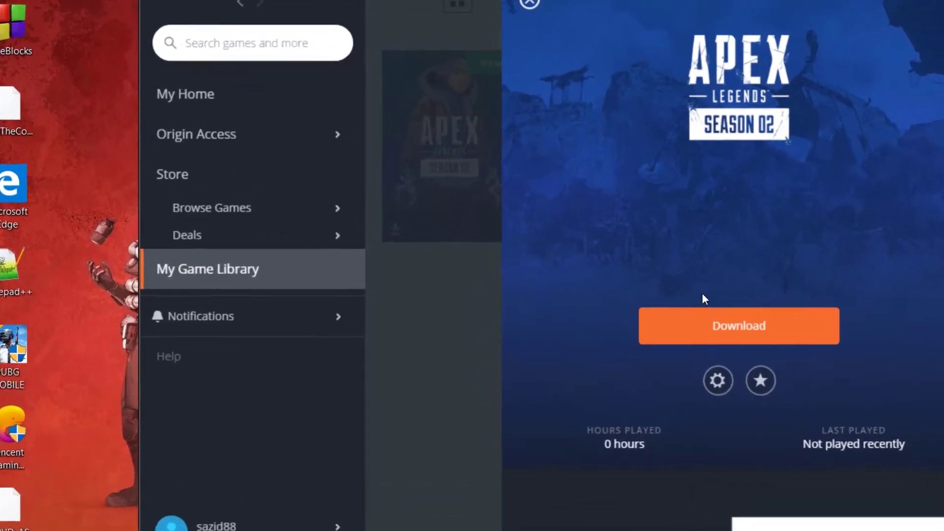
click(770, 332)
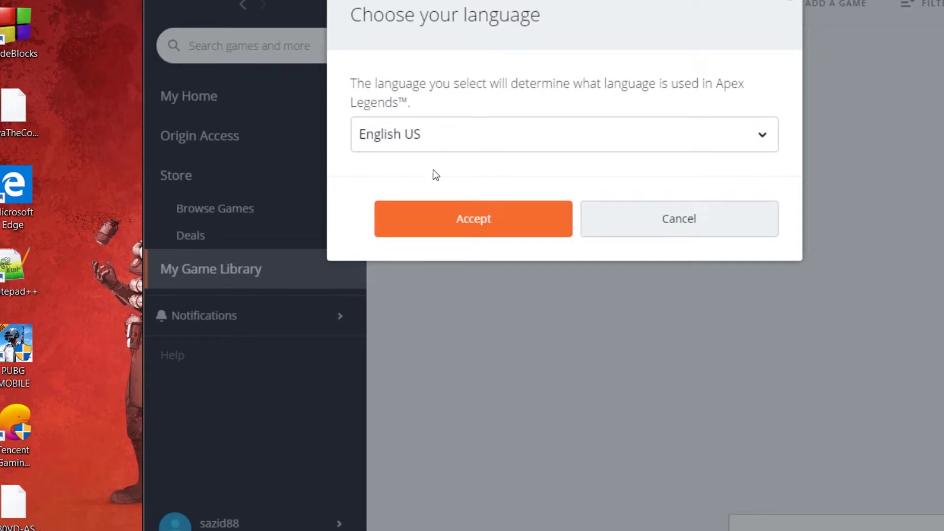
click(446, 229)
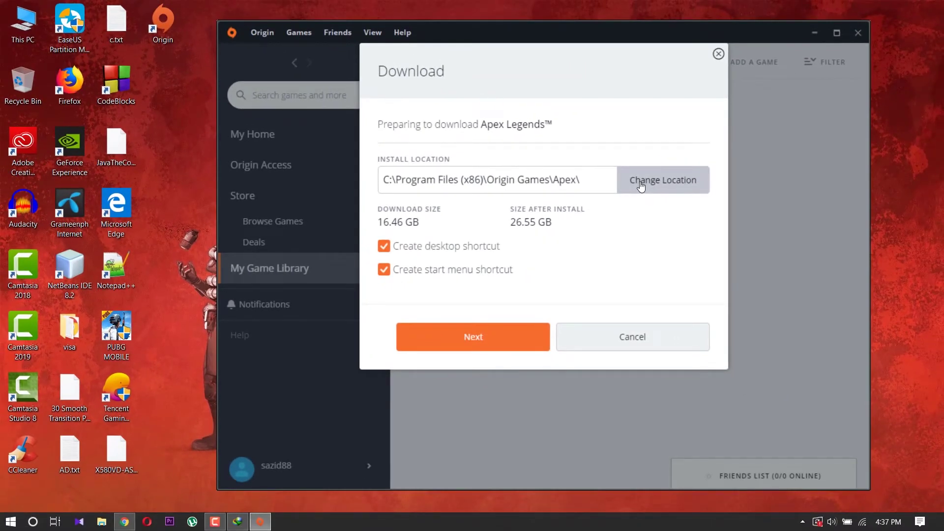
- Create a new 'Apex legend' folder on D: and select it as the install location
click(641, 182)
double_click(278, 50)
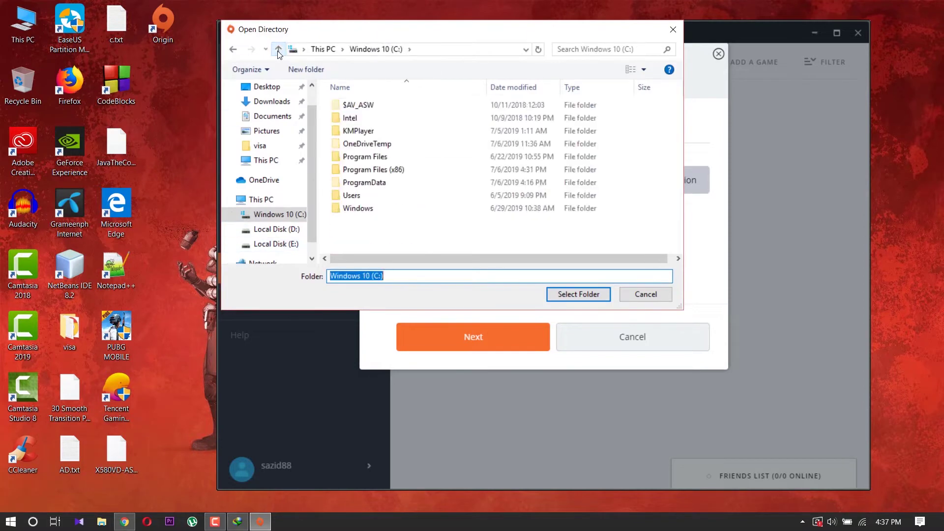
click(278, 50)
double_click(569, 117)
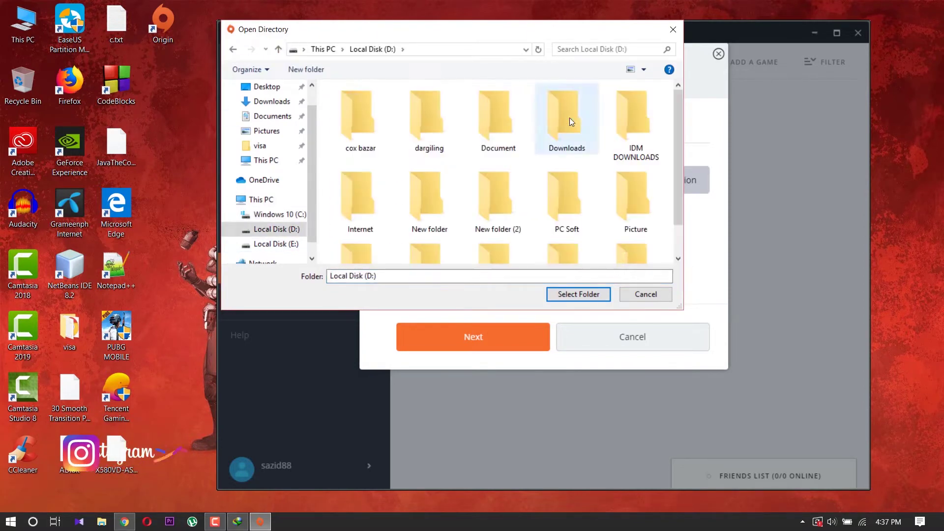
right_click(340, 158)
mouse_move(391, 300)
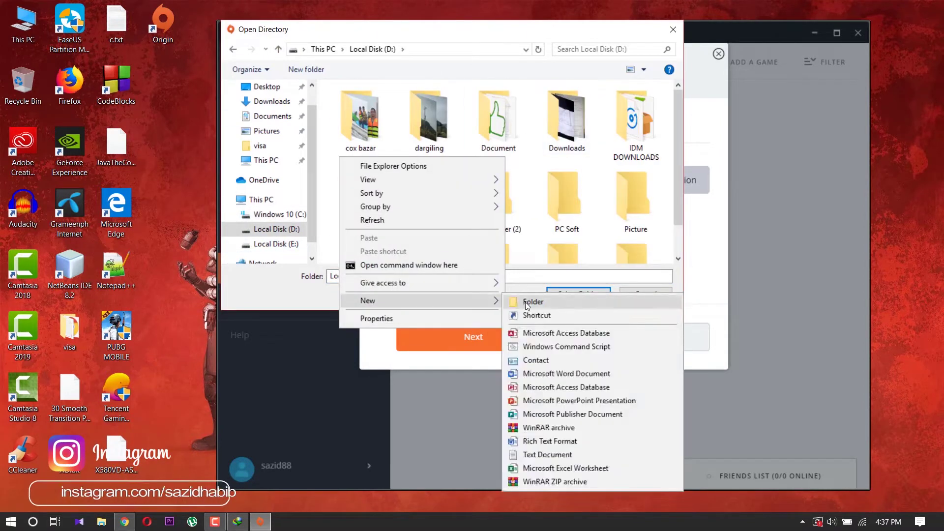
click(526, 304)
text(Apex legend)
double_click(360, 224)
click(568, 294)
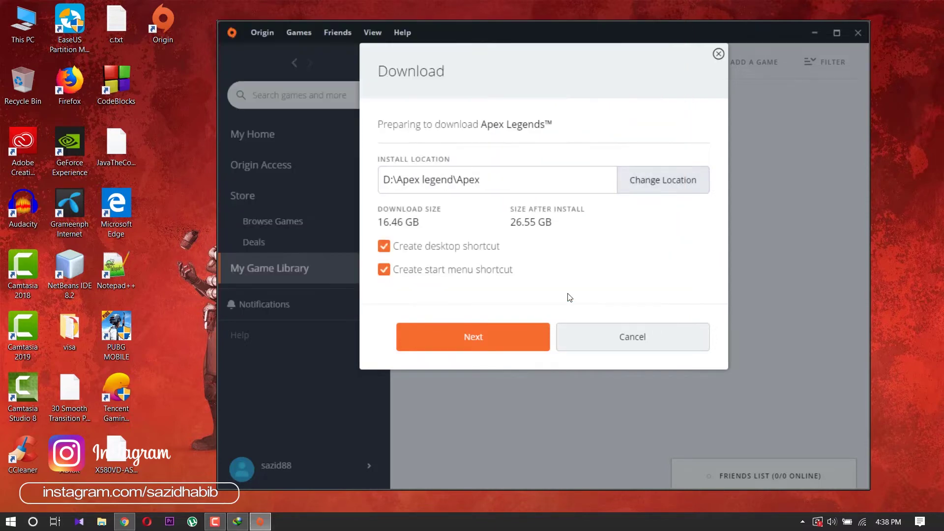
click(473, 337)
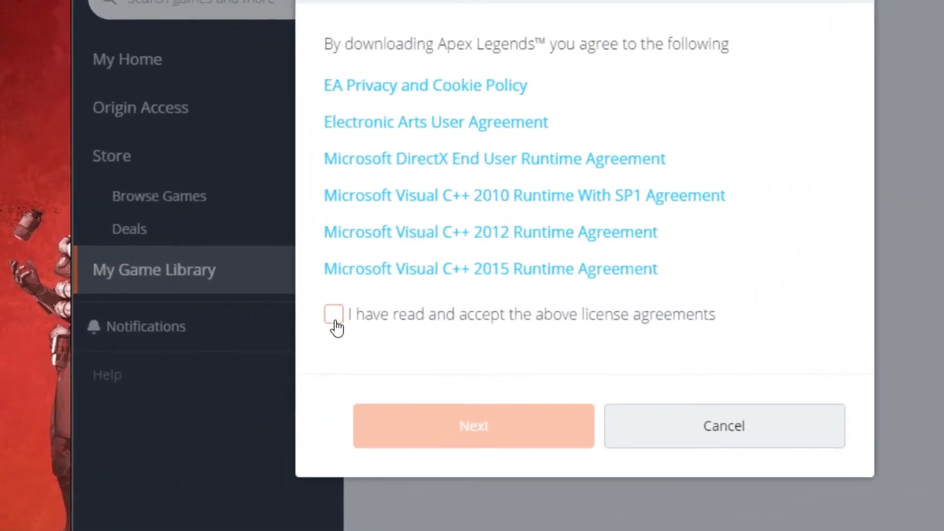
- Accept the Apex Legends license agreement and begin the download
click(325, 322)
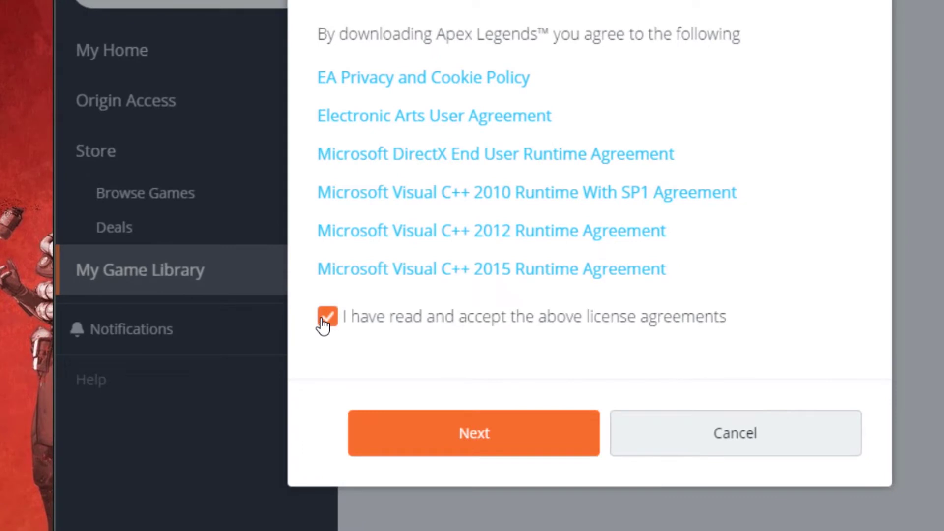
click(445, 447)
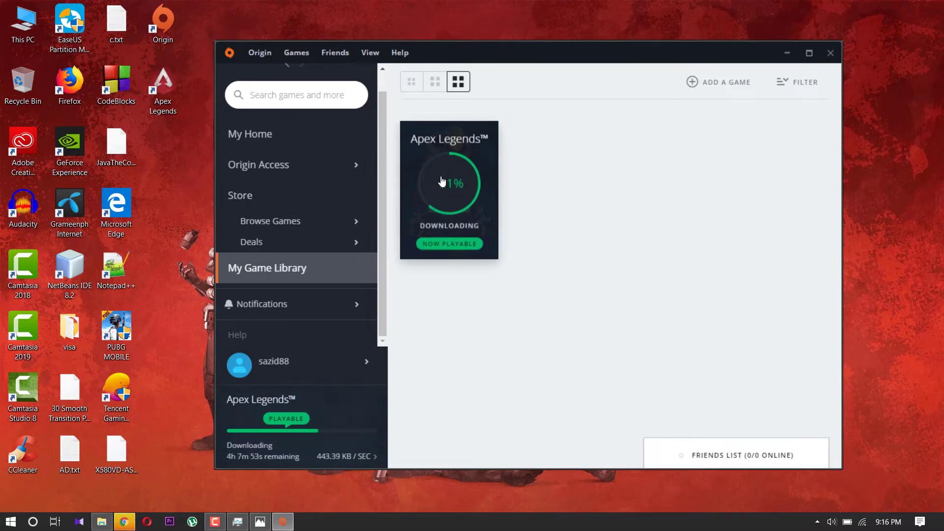
- Start Apex Legends from its My Game Library tile to bring up the Easy Anti-Cheat splash
click(442, 182)
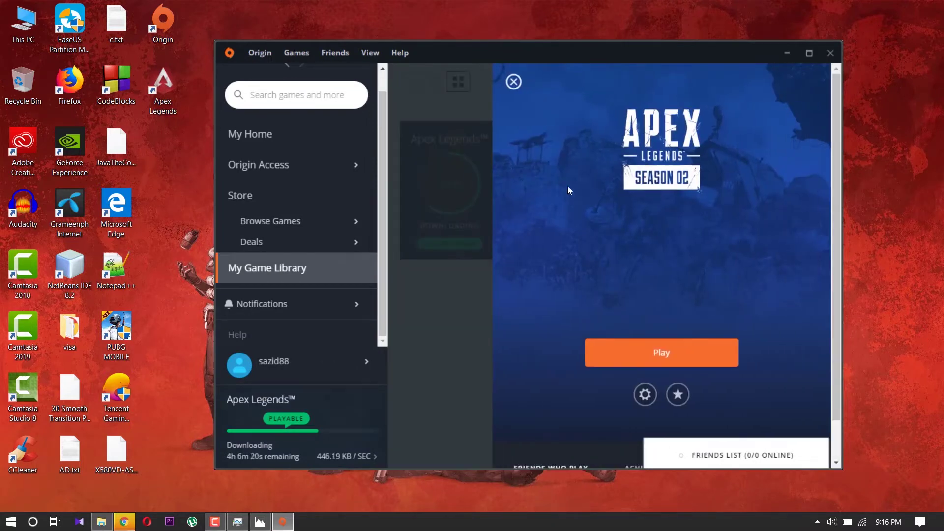
click(666, 334)
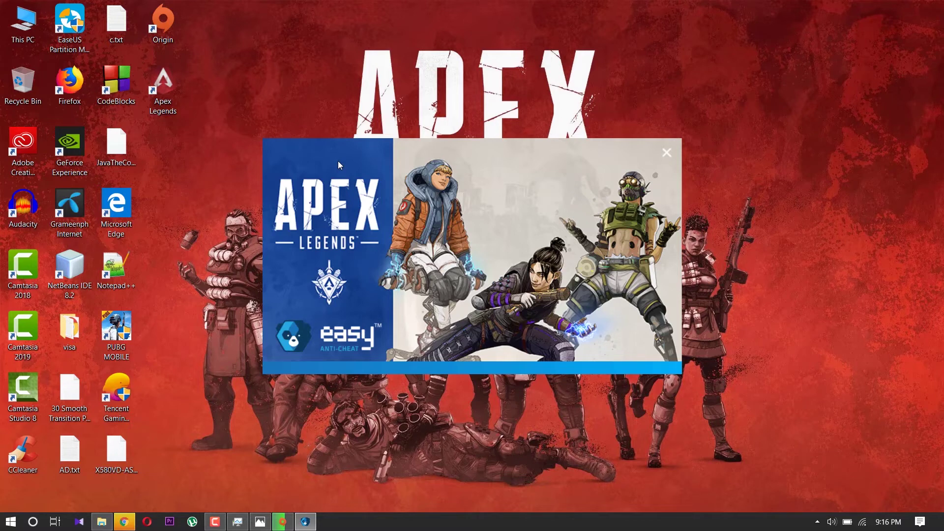
right_click(746, 70)
click(760, 116)
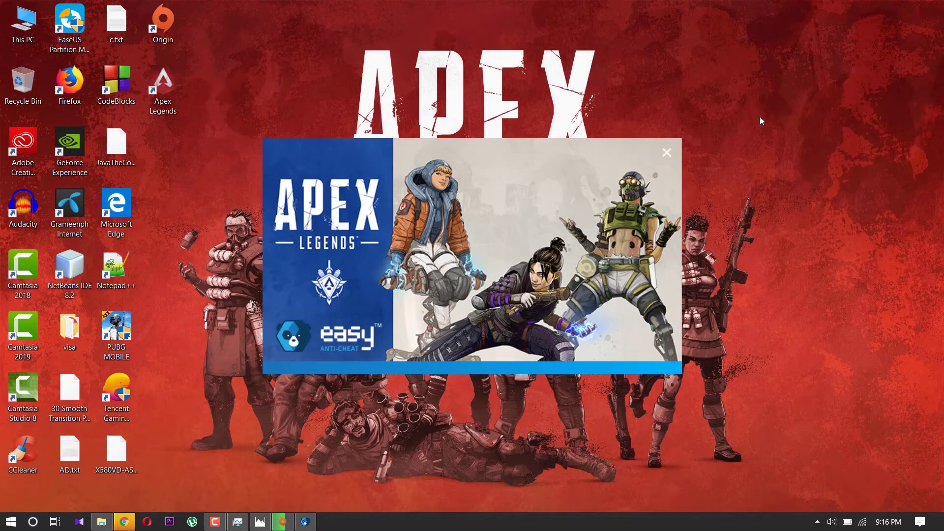